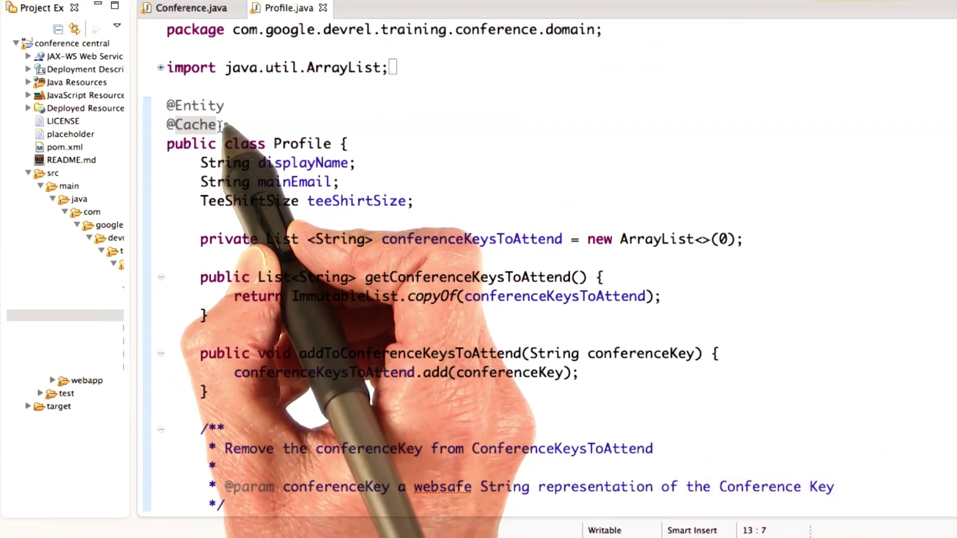
pyautogui.moveTo(222, 125); pyautogui.dragTo(167, 125)
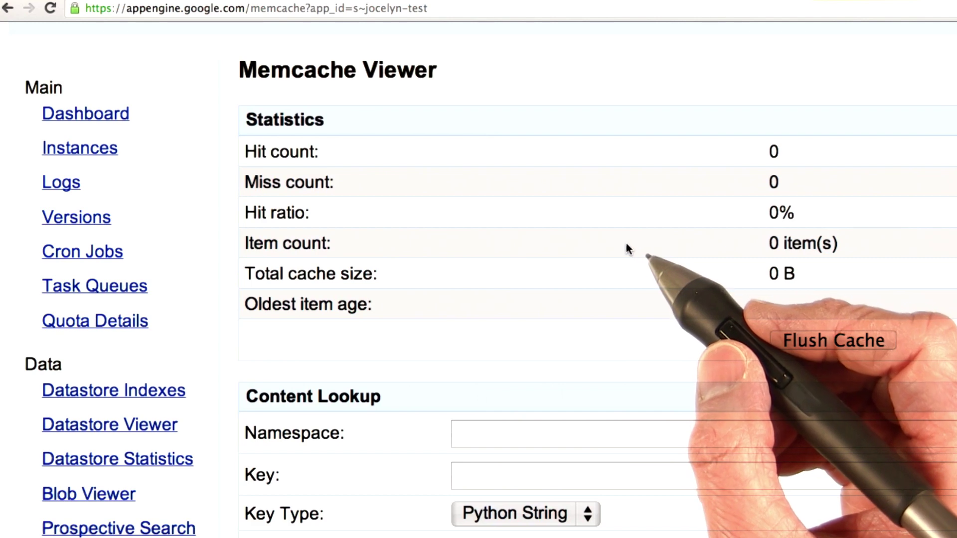
pyautogui.click(845, 346)
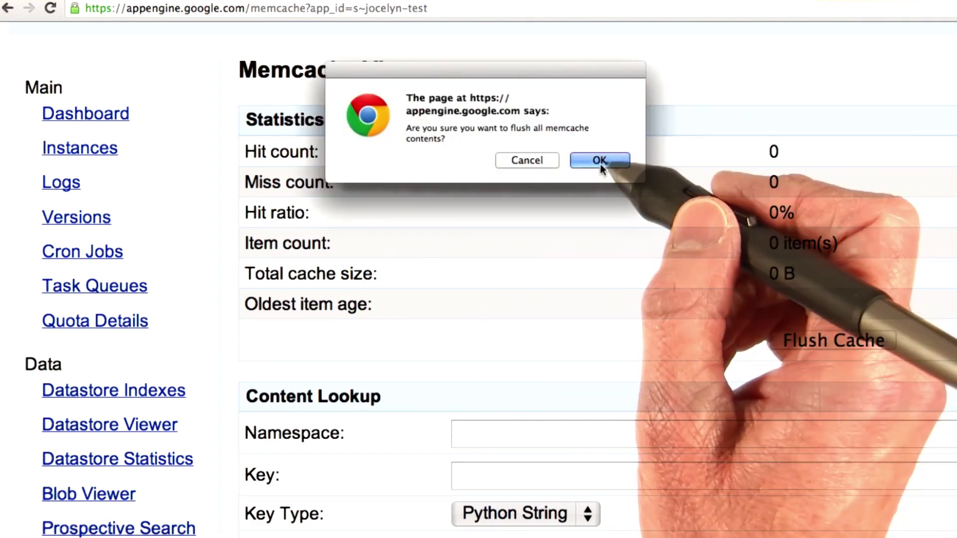
pyautogui.click(610, 158)
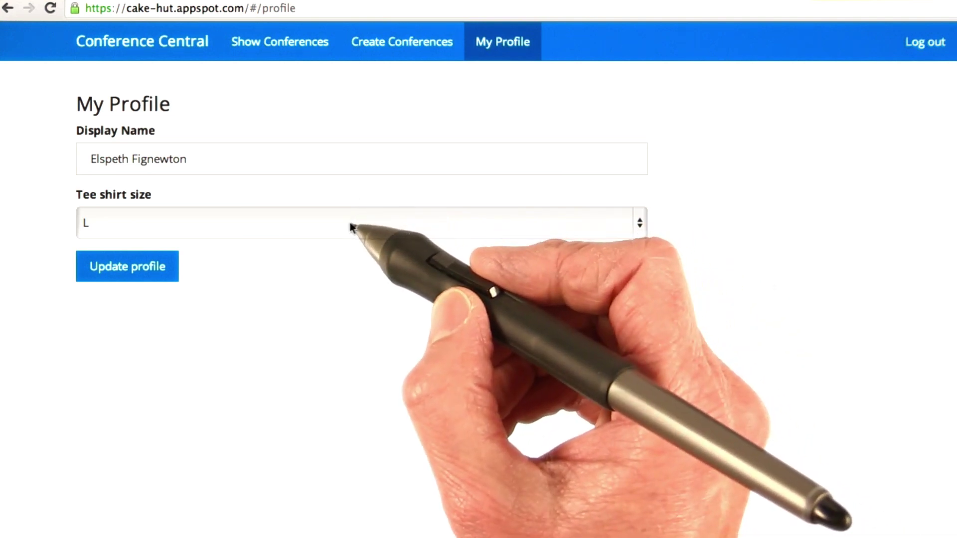
# Change the profile's tee shirt size to XL and save the profile
pyautogui.click(354, 217)
pyautogui.click(348, 239)
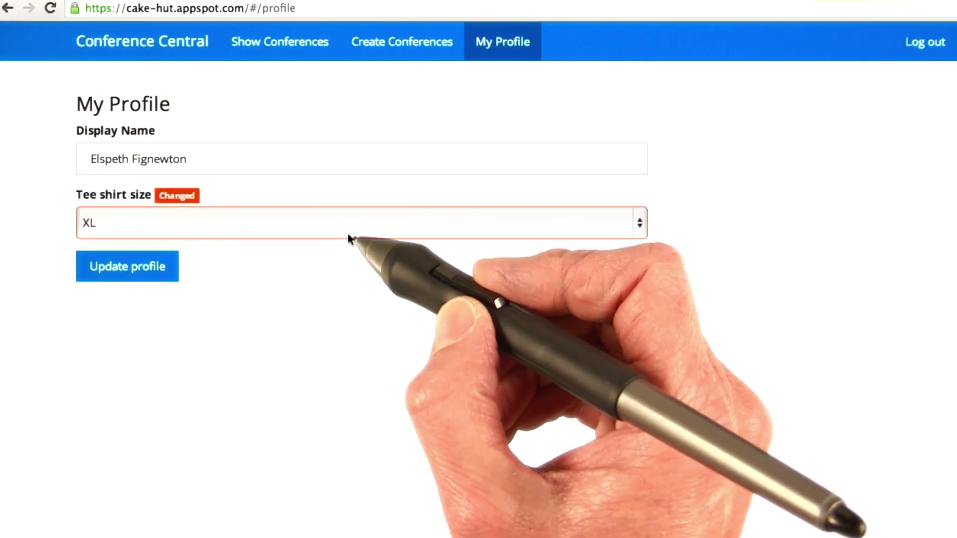
pyautogui.click(128, 266)
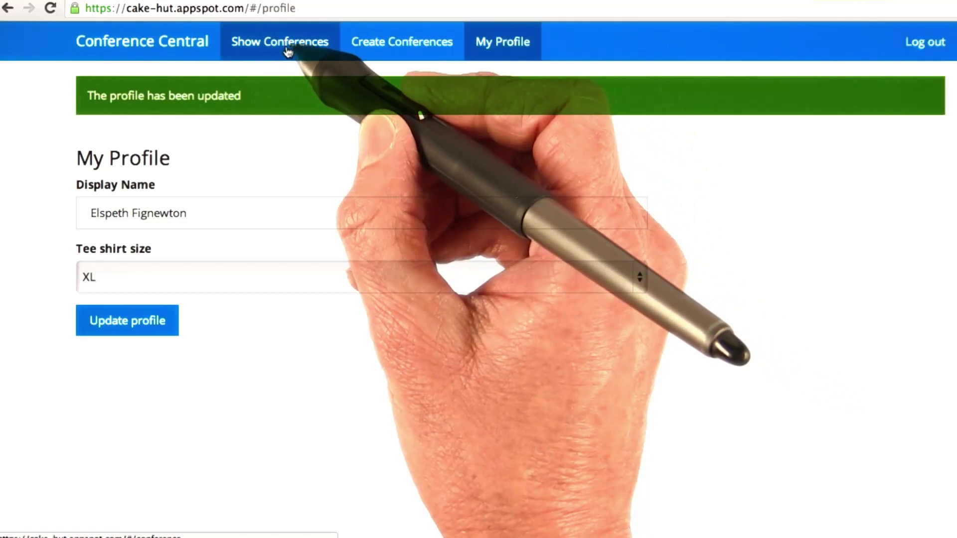
# List all conferences, highlight the Caramel Thinker organizer, and open the Art of Tea details
pyautogui.click(280, 41)
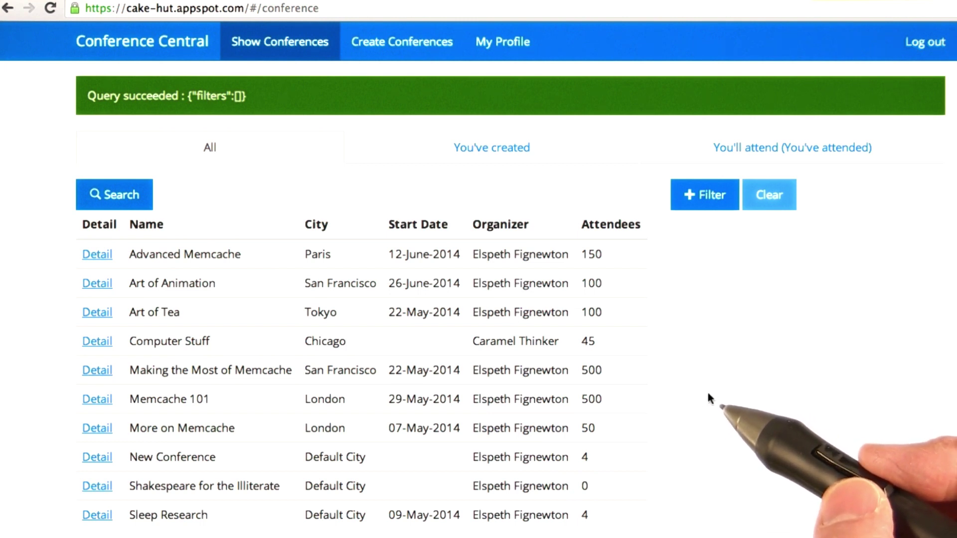
pyautogui.moveTo(473, 341); pyautogui.dragTo(605, 337)
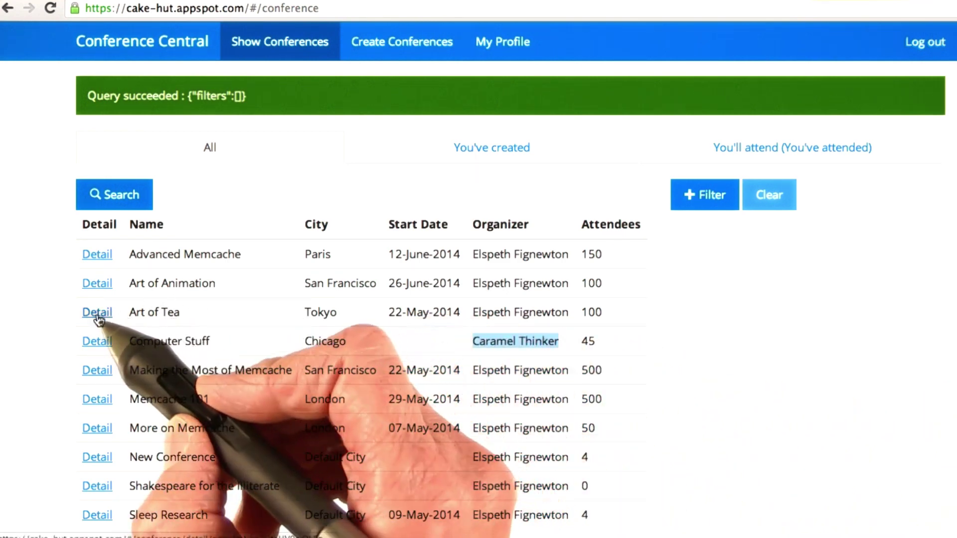
pyautogui.click(97, 312)
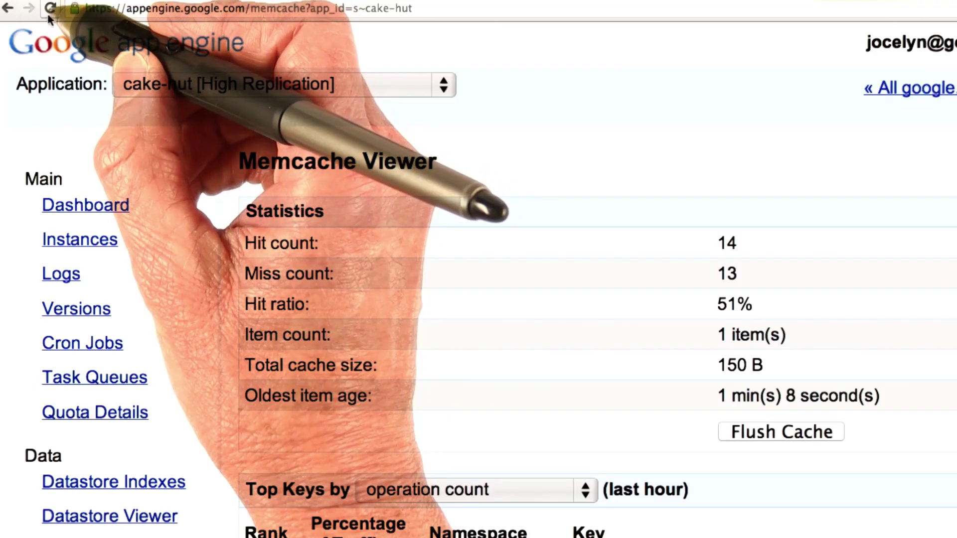
# Refresh the memcache statistics and highlight the cached item count of 1
pyautogui.click(51, 9)
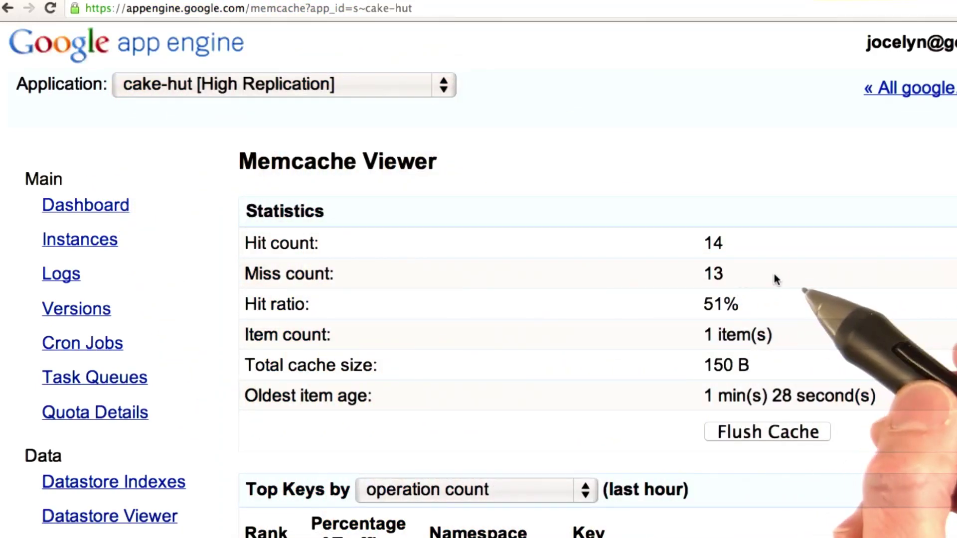
pyautogui.doubleClick(708, 334)
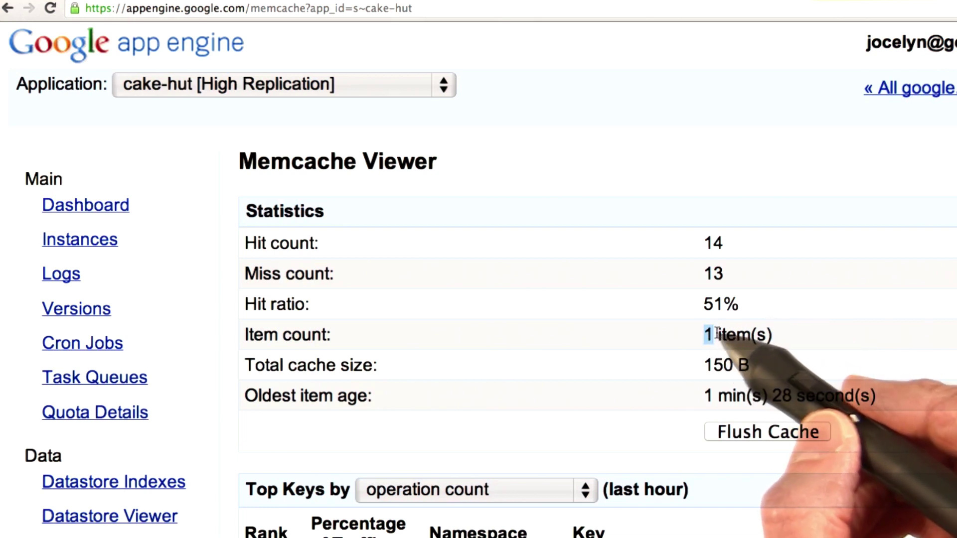